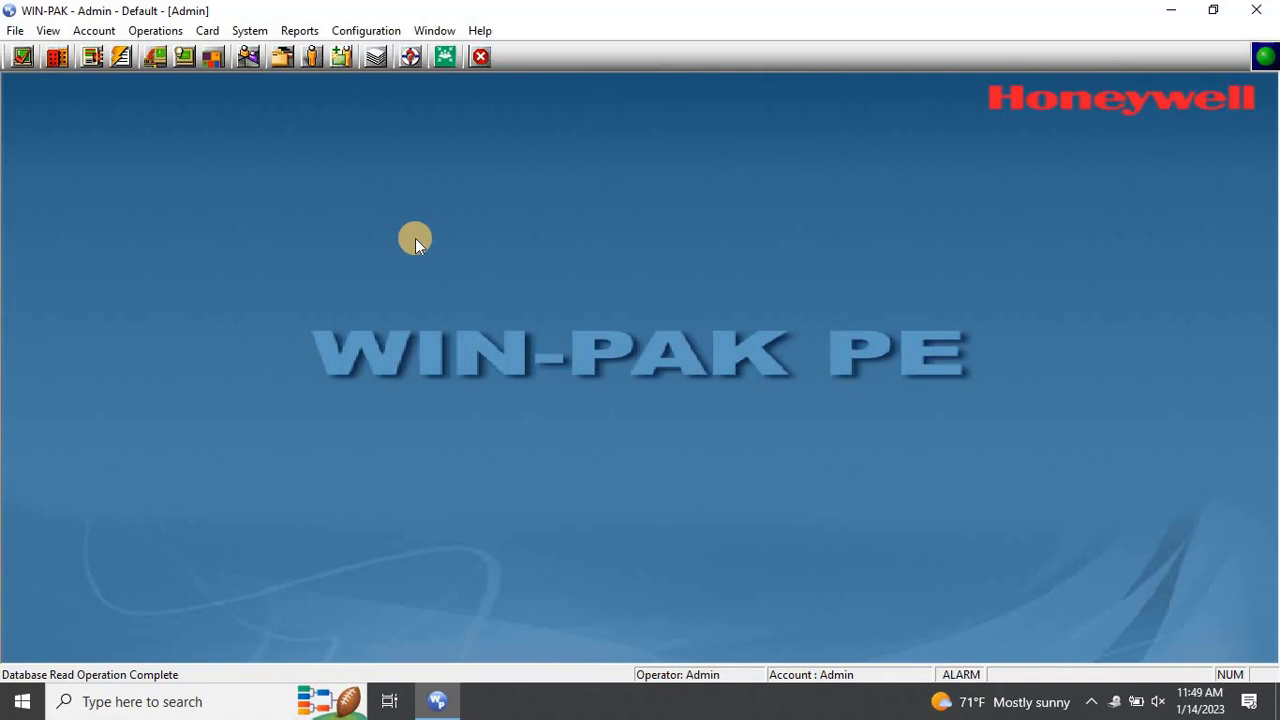
Open the Card Holder list from the Card menu and place its window at the top-left
click(207, 31)
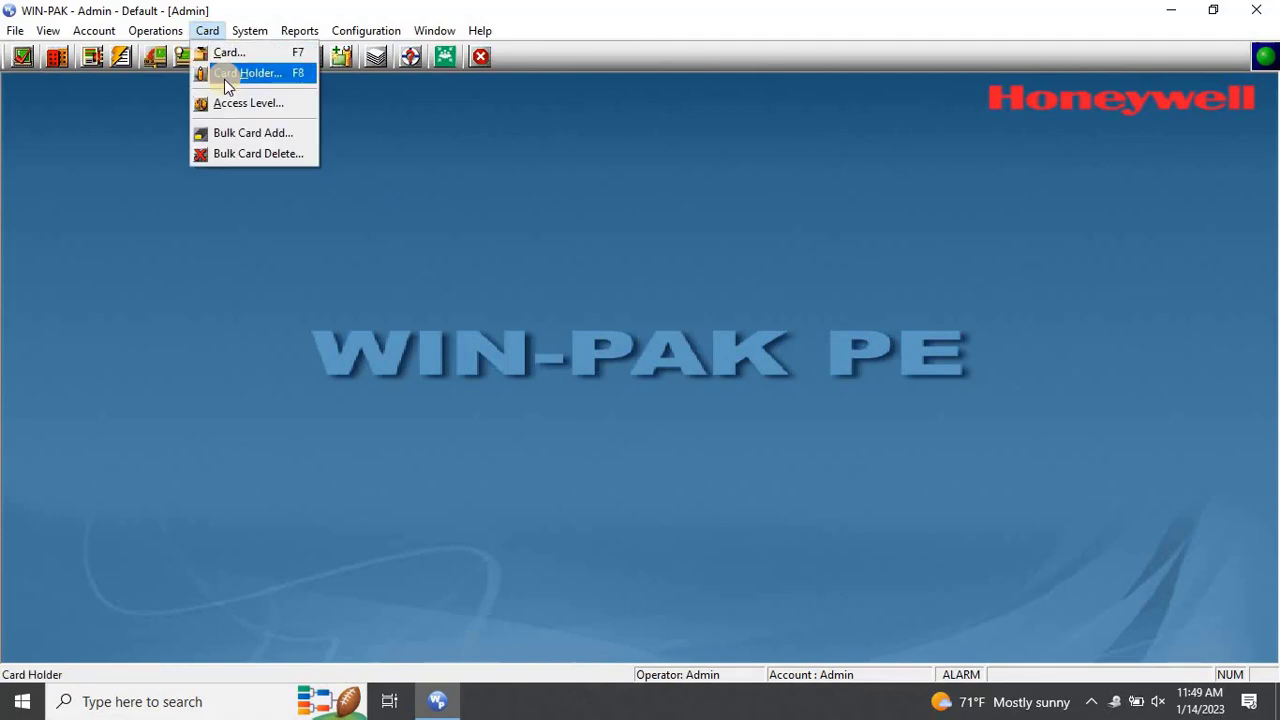
click(224, 78)
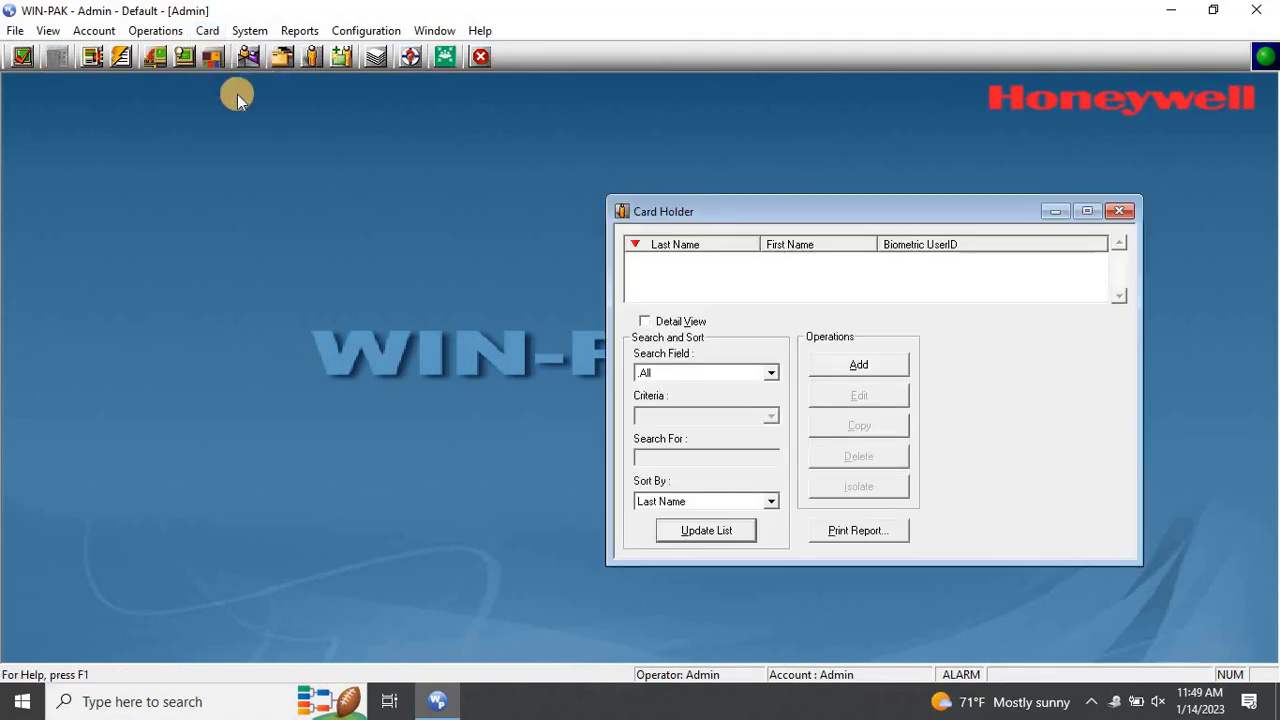
drag(634, 200, 116, 108)
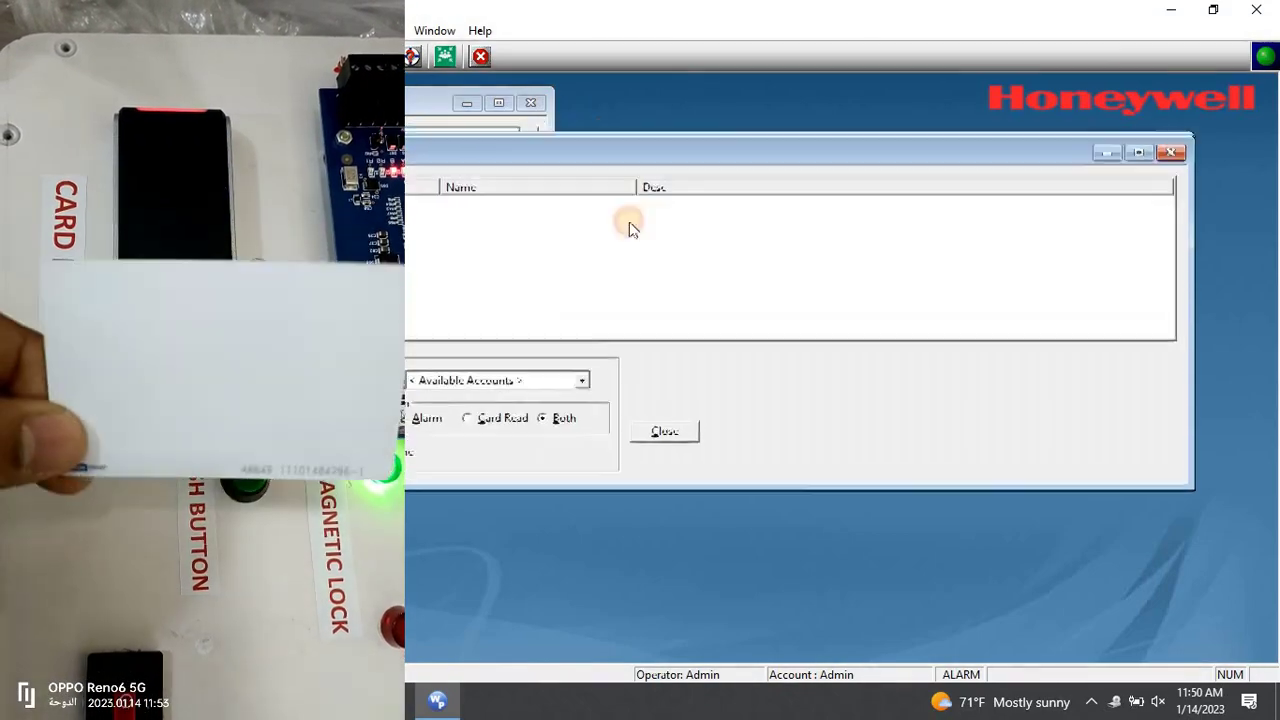
drag(579, 145, 677, 300)
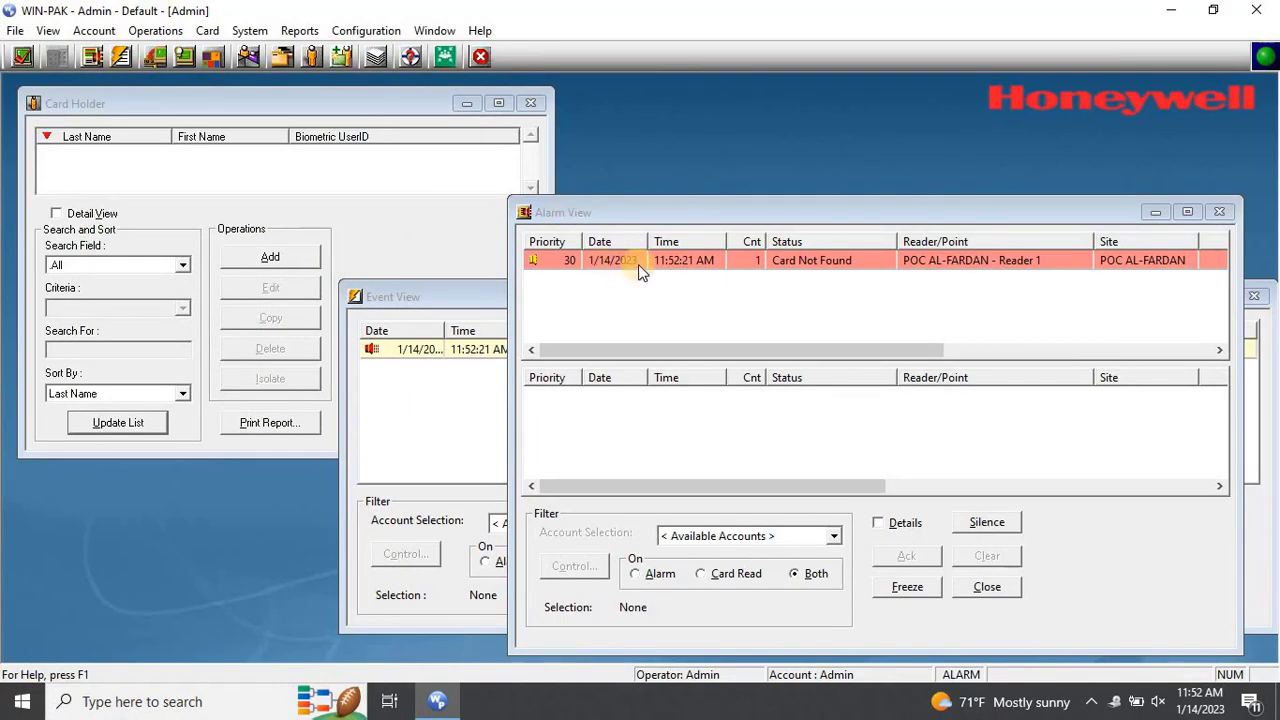
drag(732, 353, 931, 350)
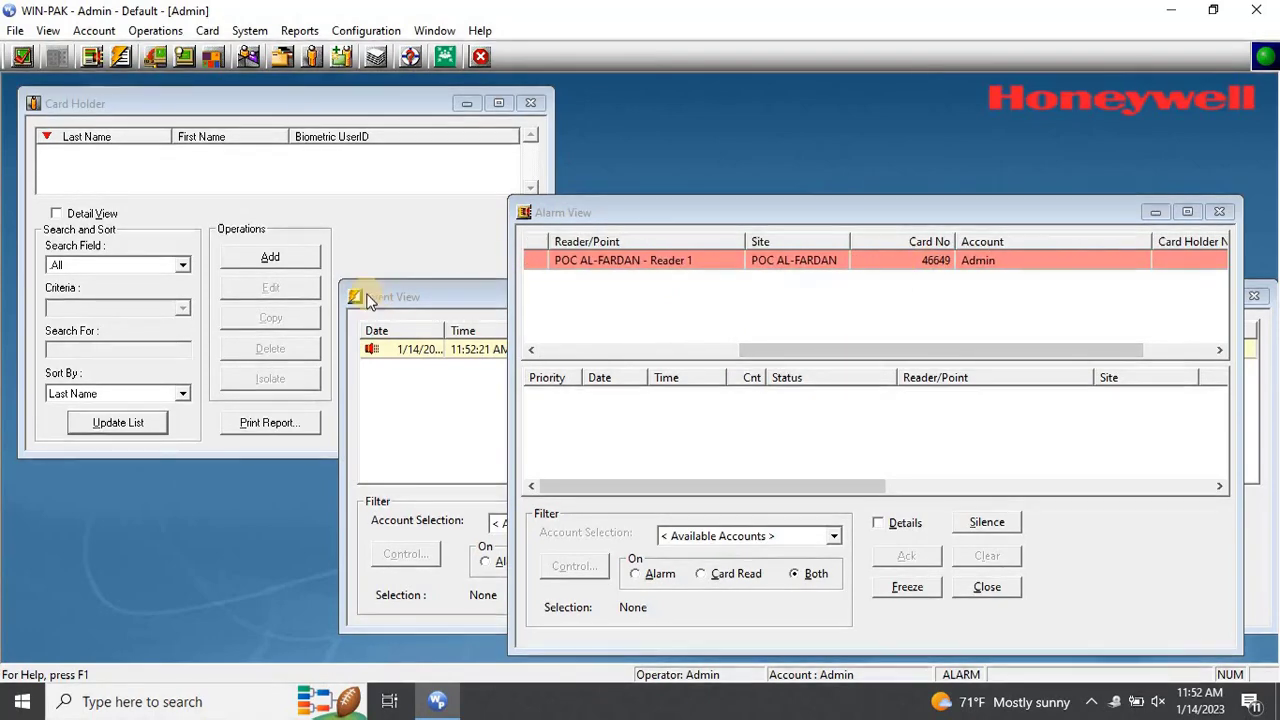
Add a new cardholder and enter 'HID Testing Card' in the First Name field
click(278, 262)
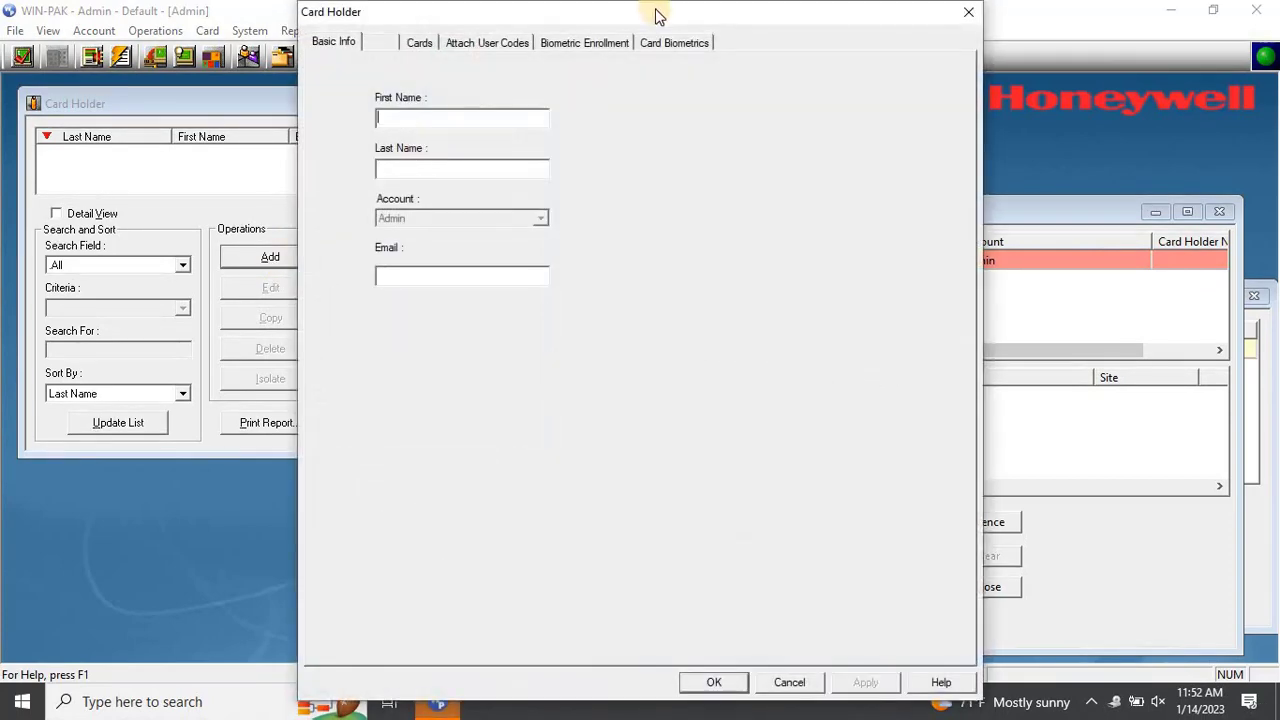
drag(650, 15, 423, 28)
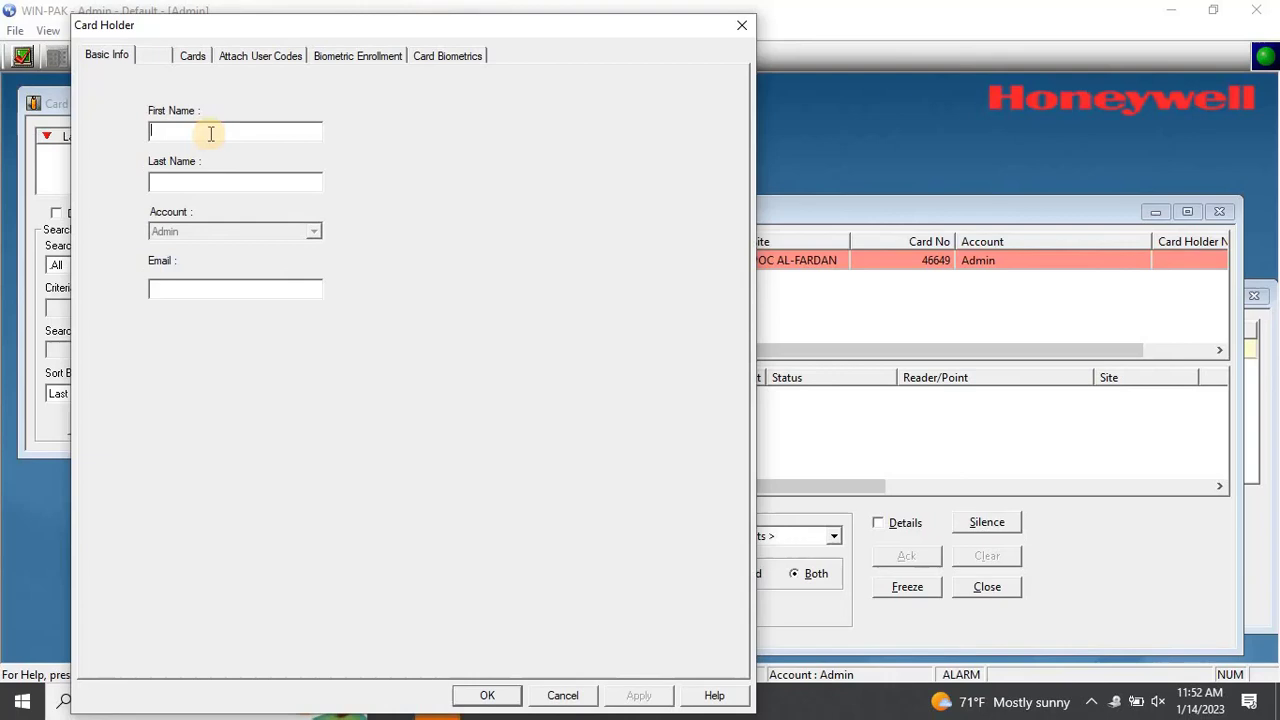
click(211, 133)
text(HID )
text(card)
key(BackSpace)
key(BackSpace)
key(BackSpace)
key(BackSpace)
key(BackSpace)
text(Test)
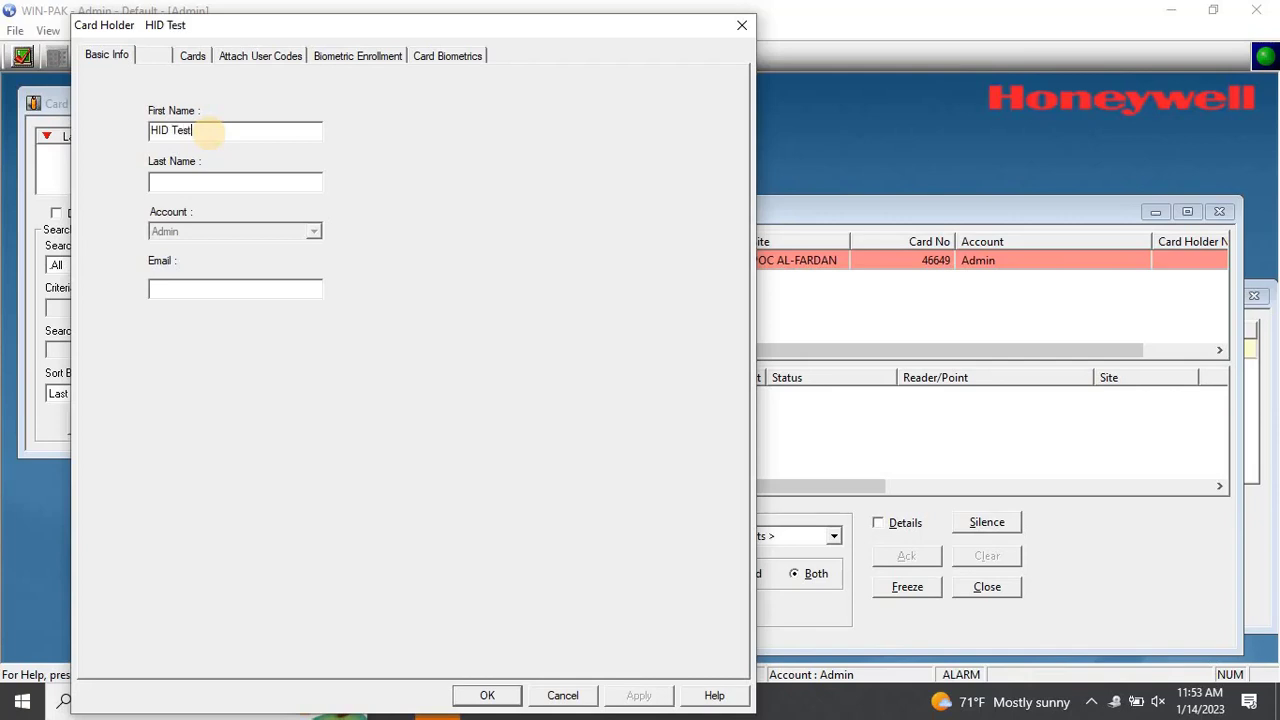
text(ing Card)
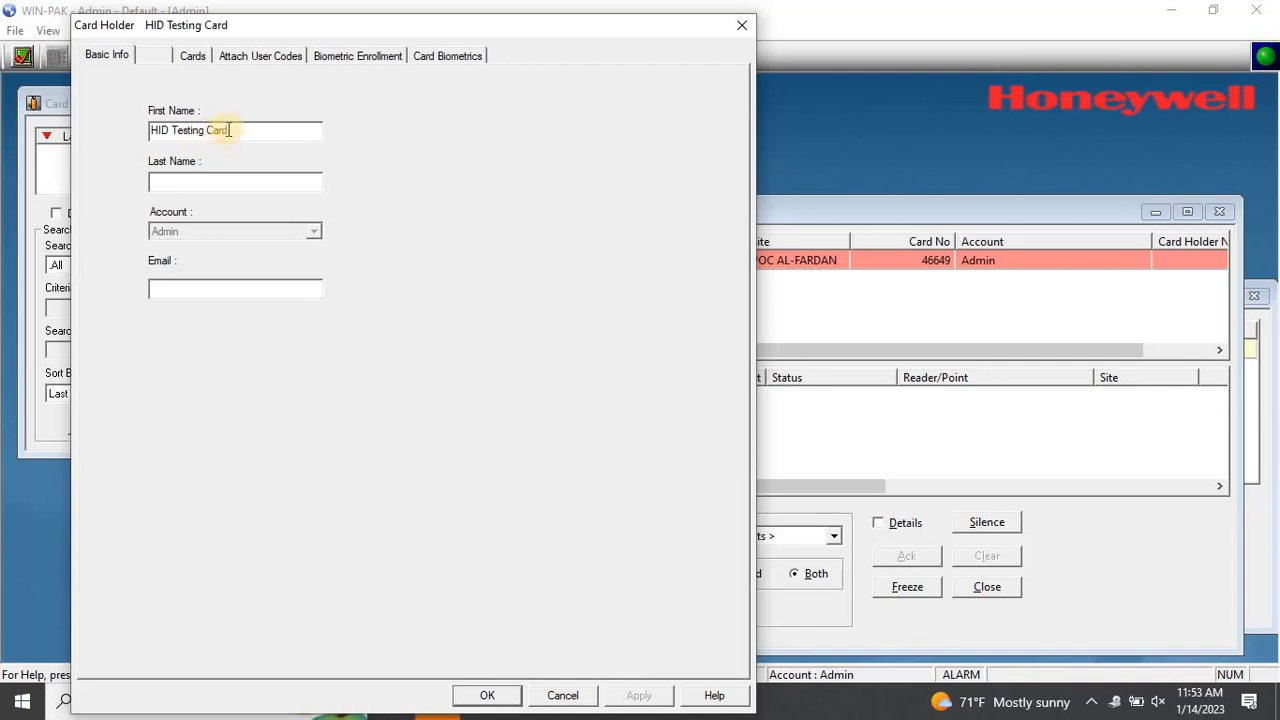
Move 'HID' out of First Name into the Last Name field
drag(172, 130, 128, 138)
key(ctrl+x)
click(186, 180)
key(ctrl+v)
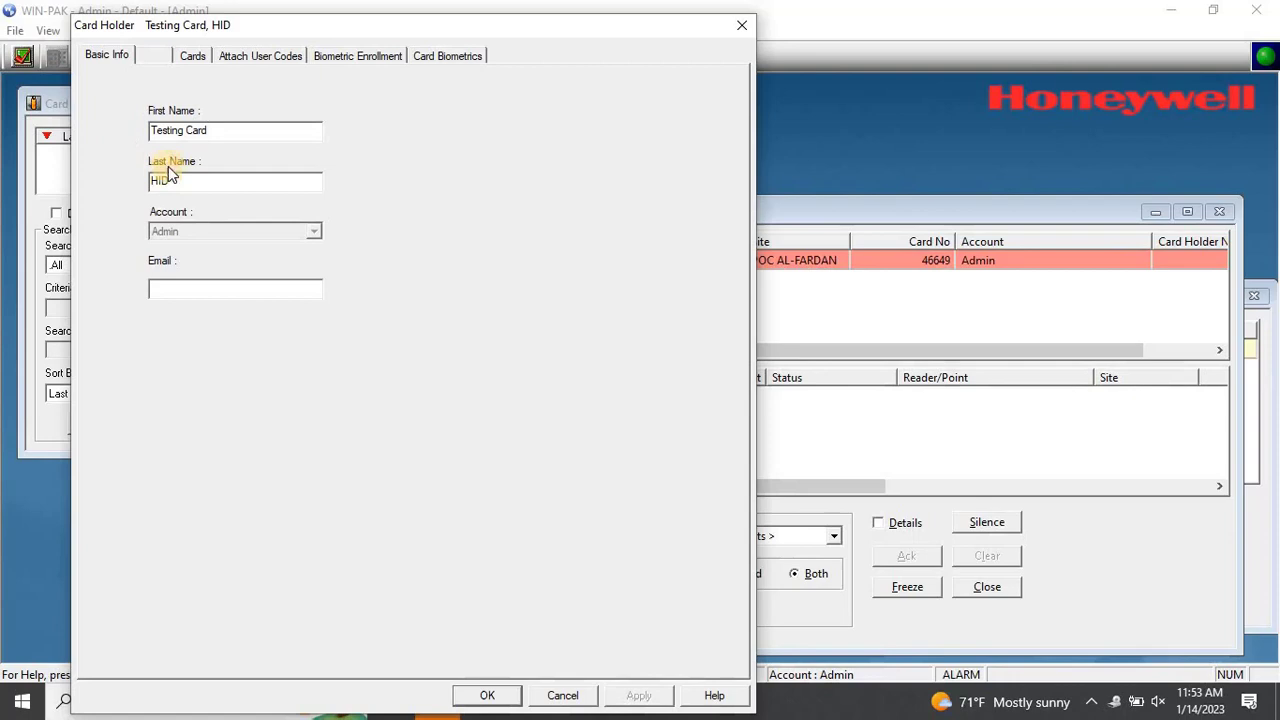
click(193, 56)
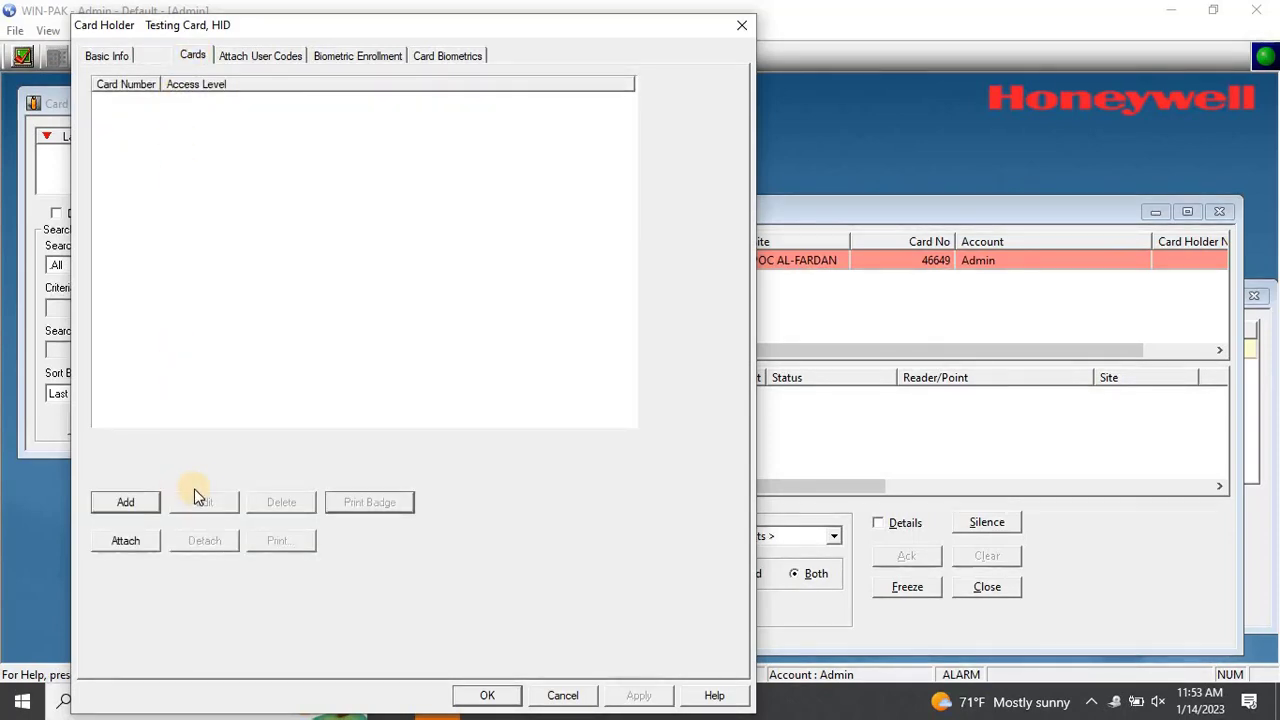
click(149, 503)
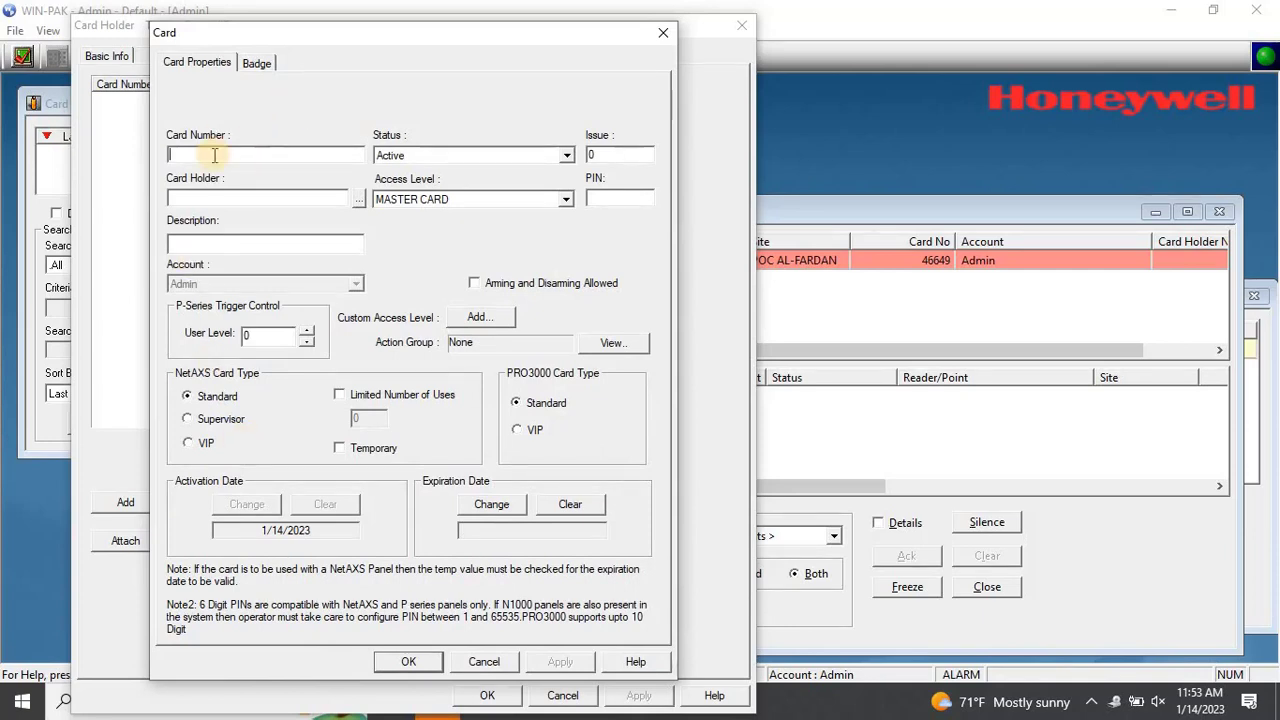
click(566, 155)
click(567, 157)
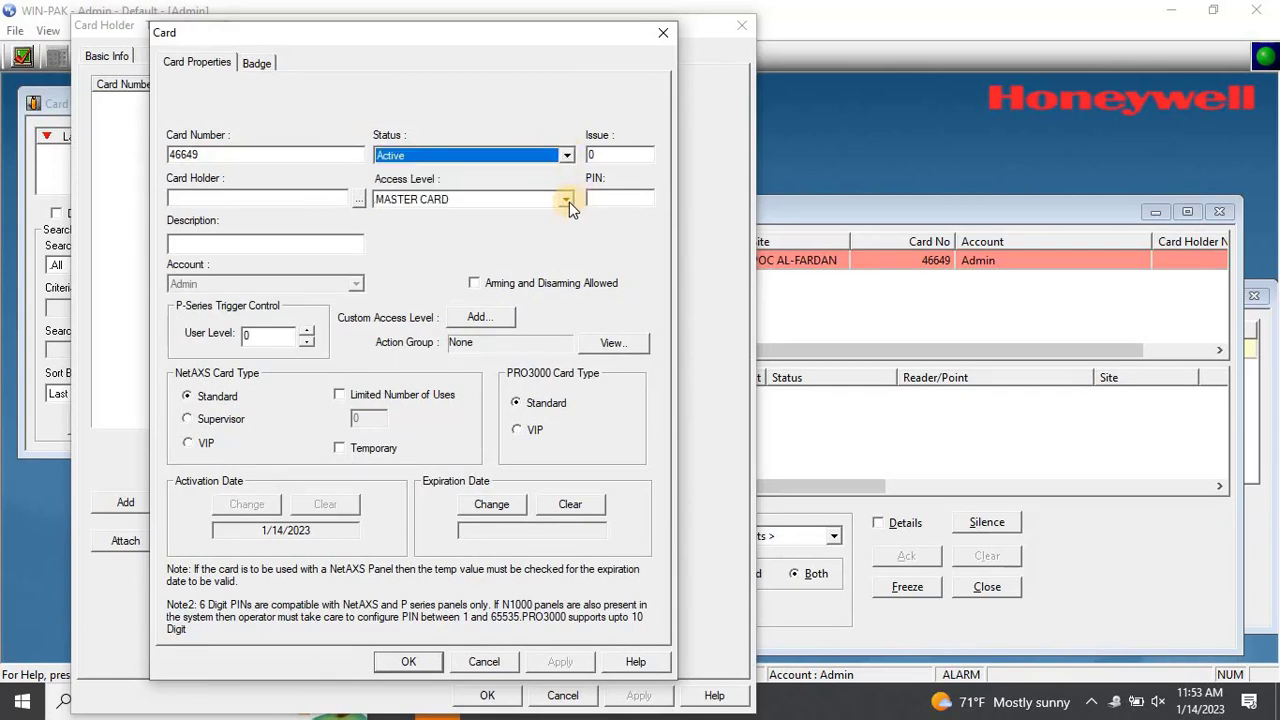
click(566, 200)
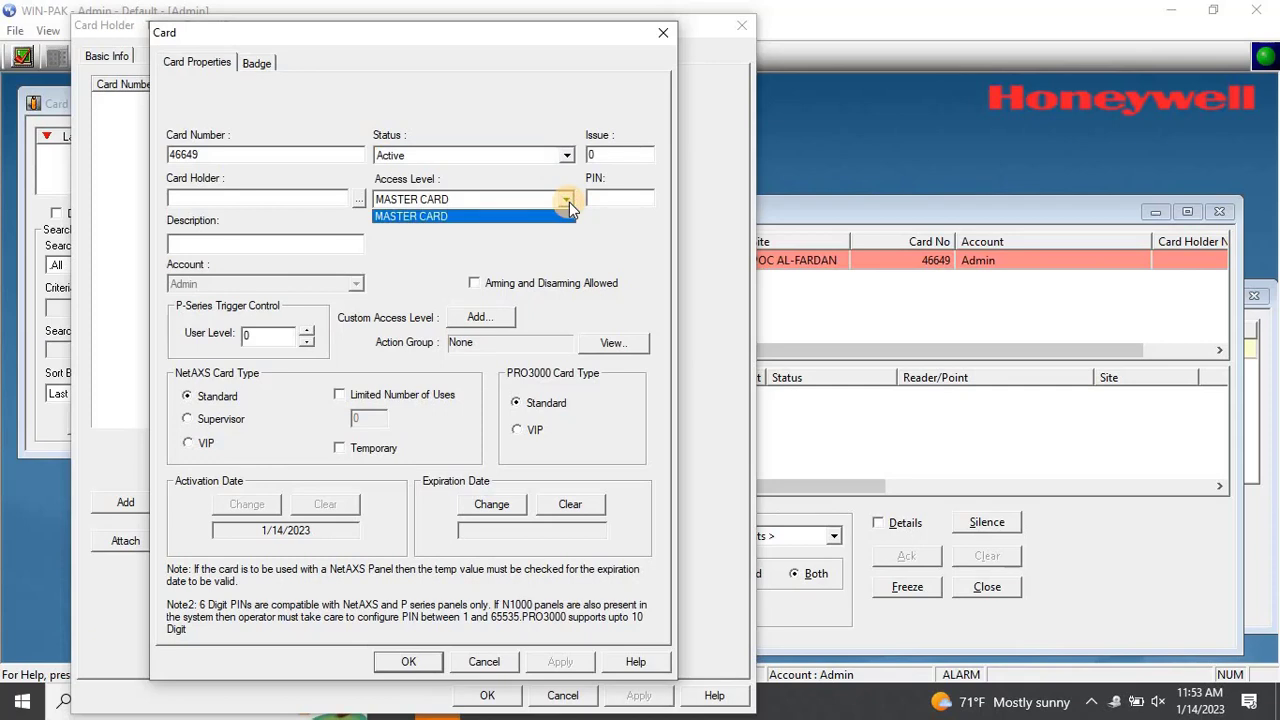
click(569, 202)
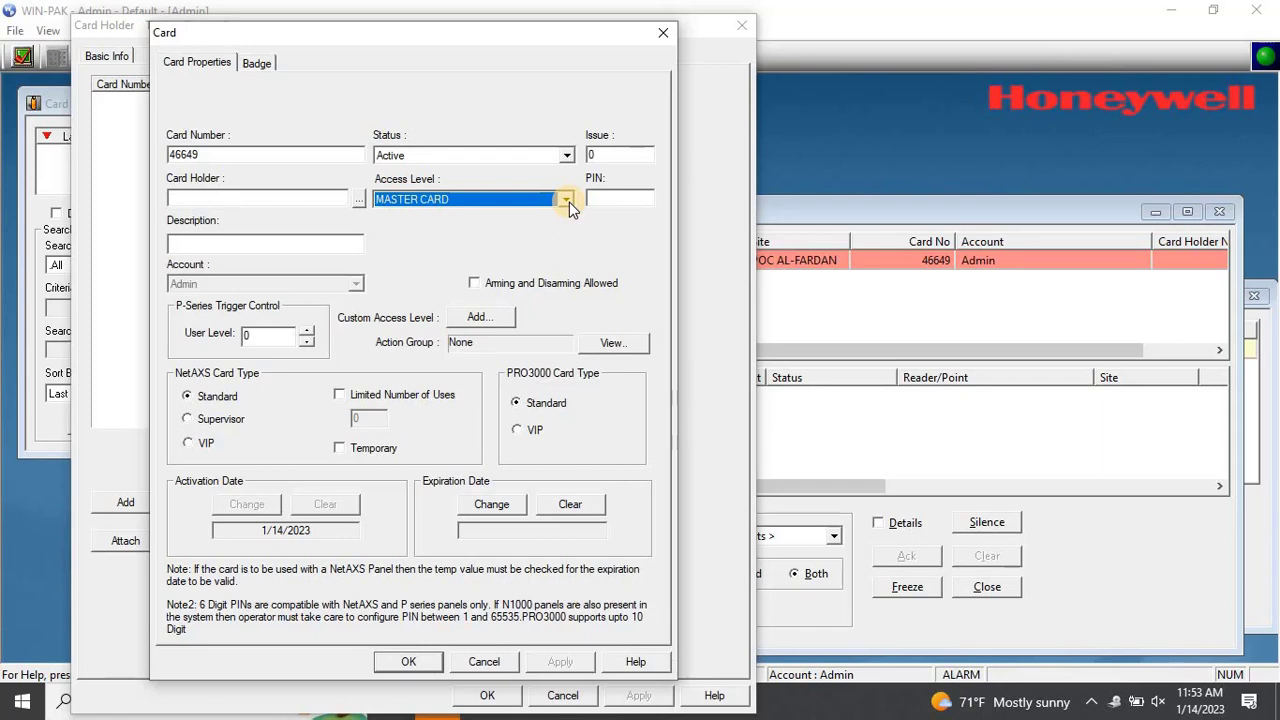
click(357, 197)
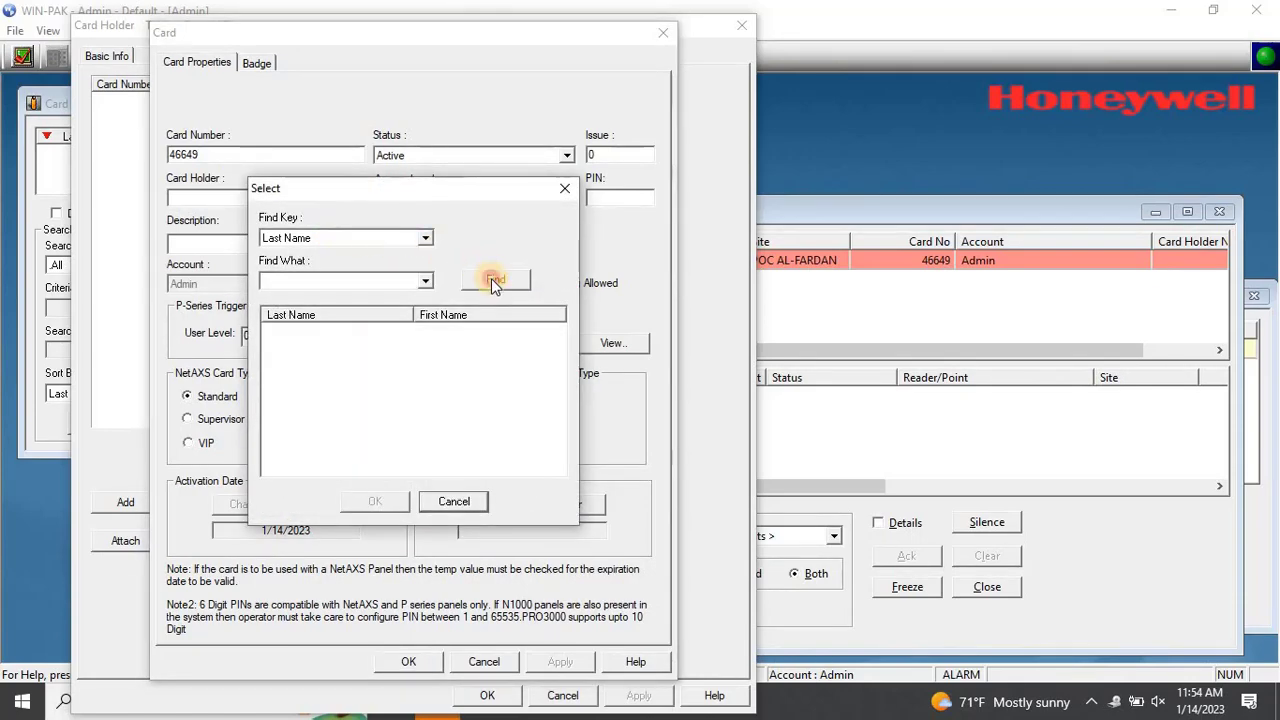
click(491, 278)
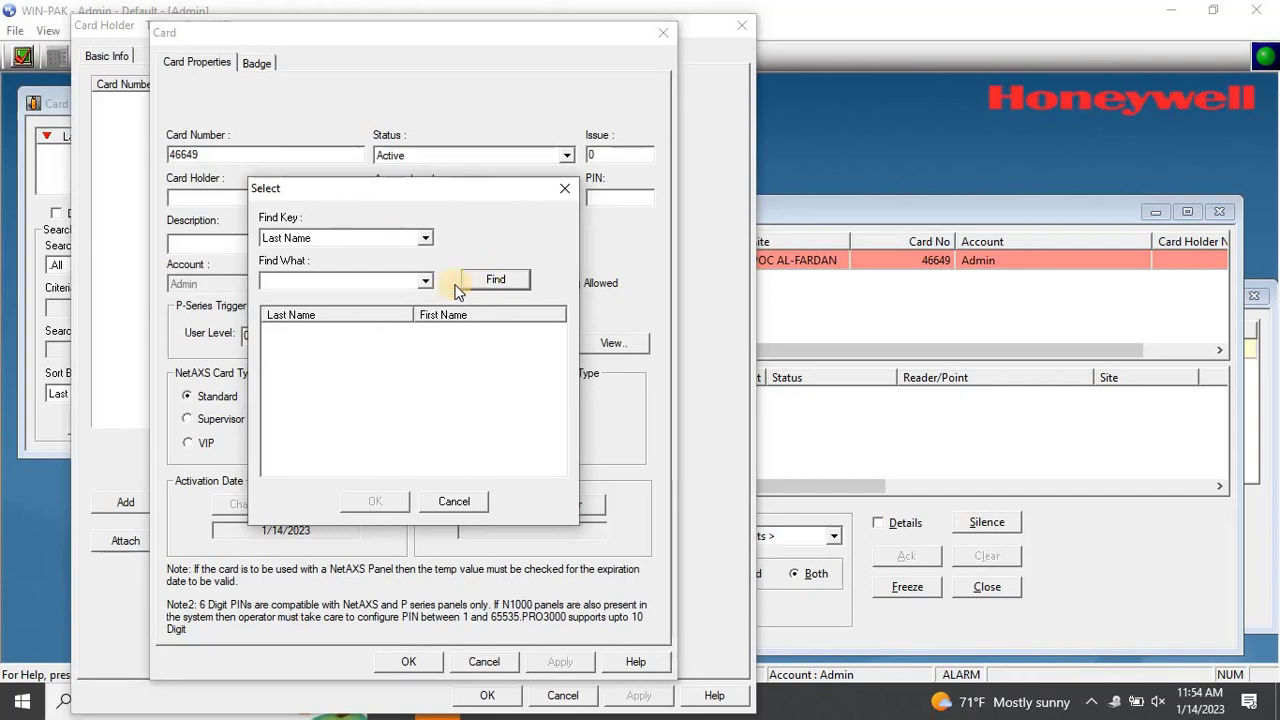
click(455, 502)
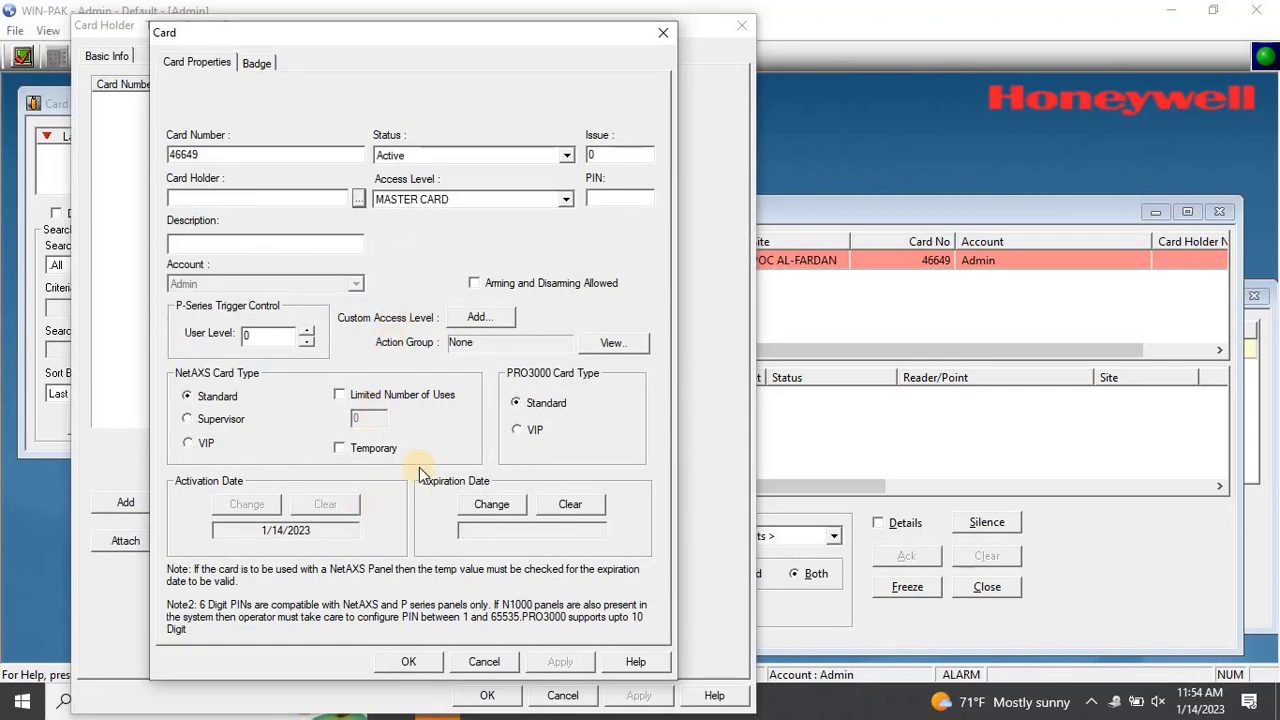
click(412, 661)
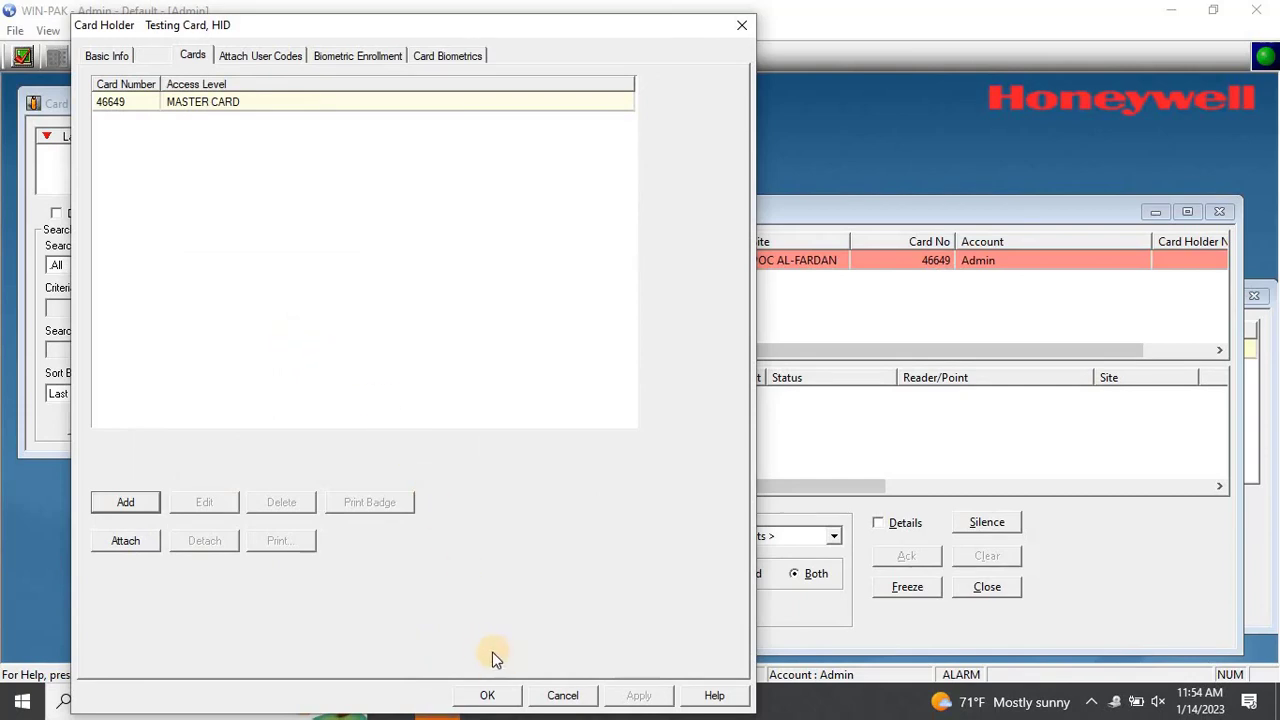
click(491, 690)
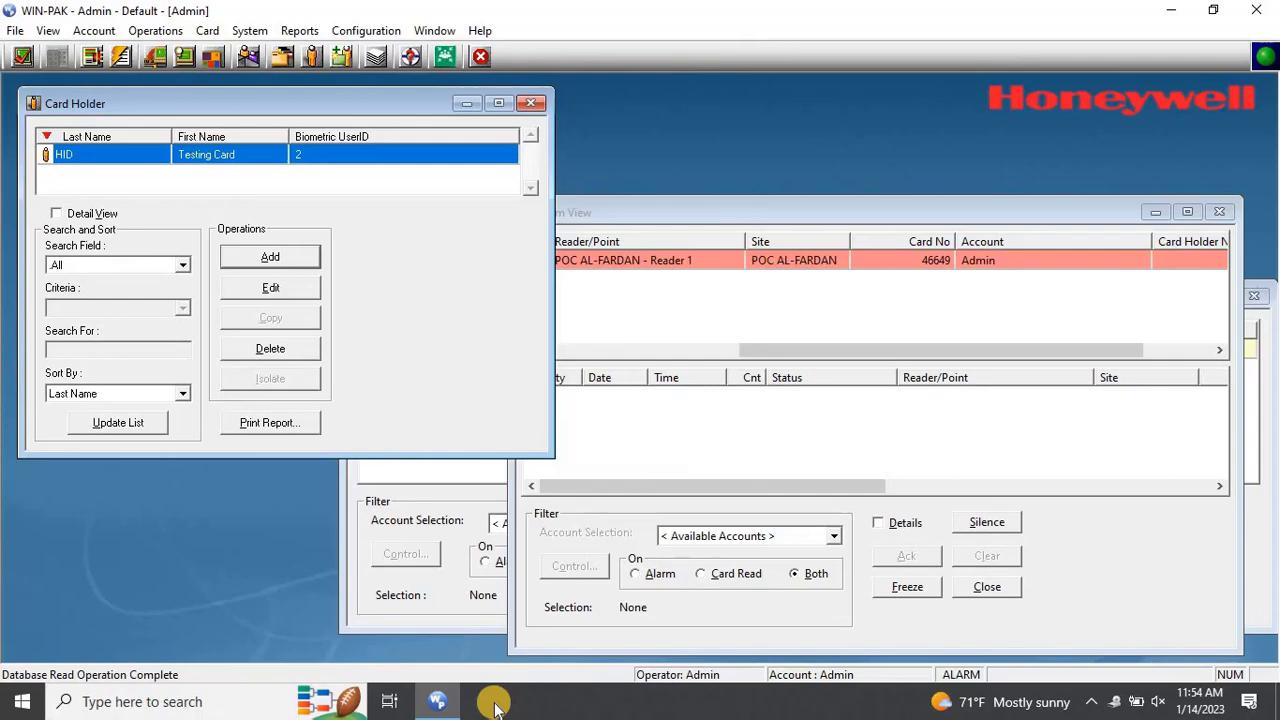
click(498, 103)
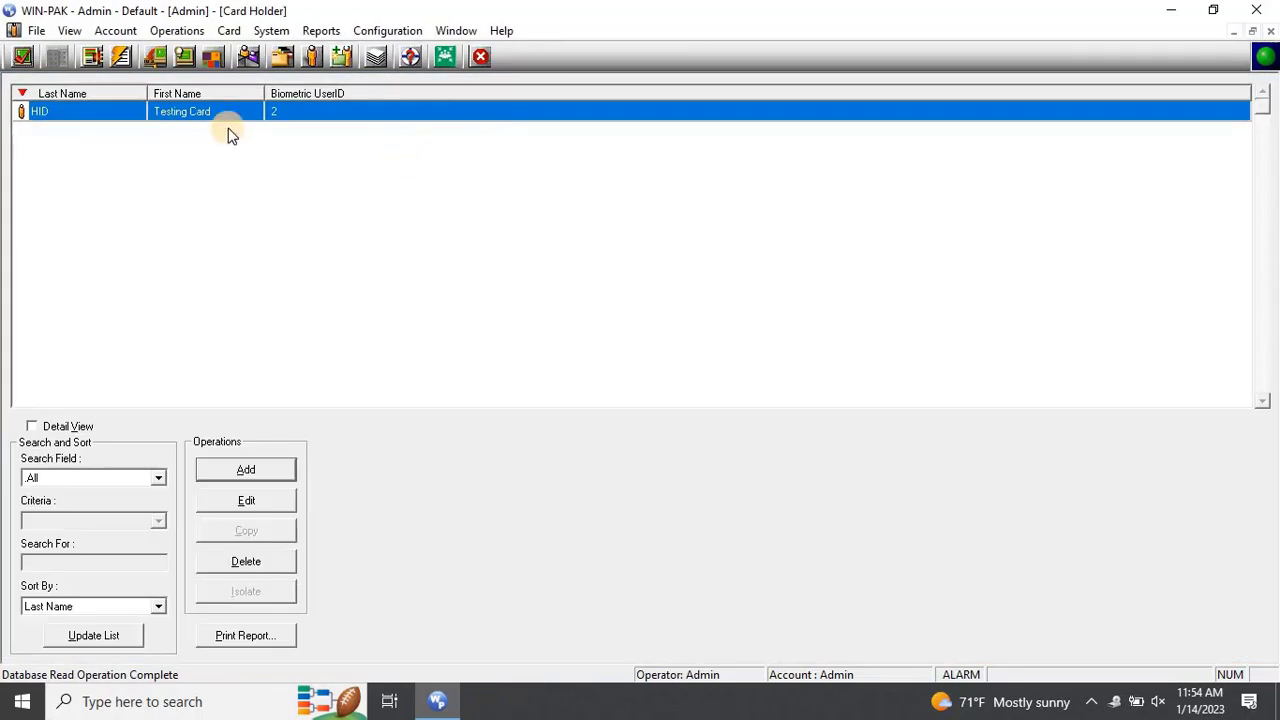
double_click(312, 116)
click(420, 47)
click(430, 489)
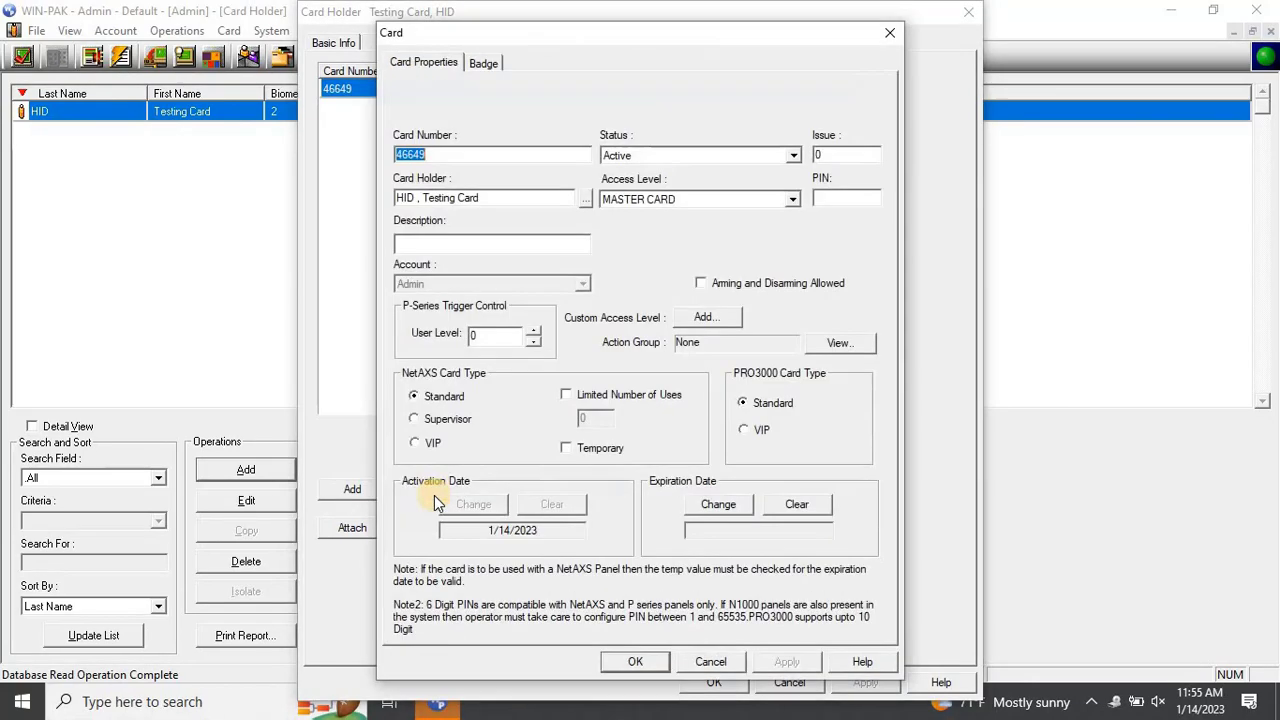
Close the card and cardholder dialogs and restore the list beside the alarm monitor
click(635, 661)
click(714, 682)
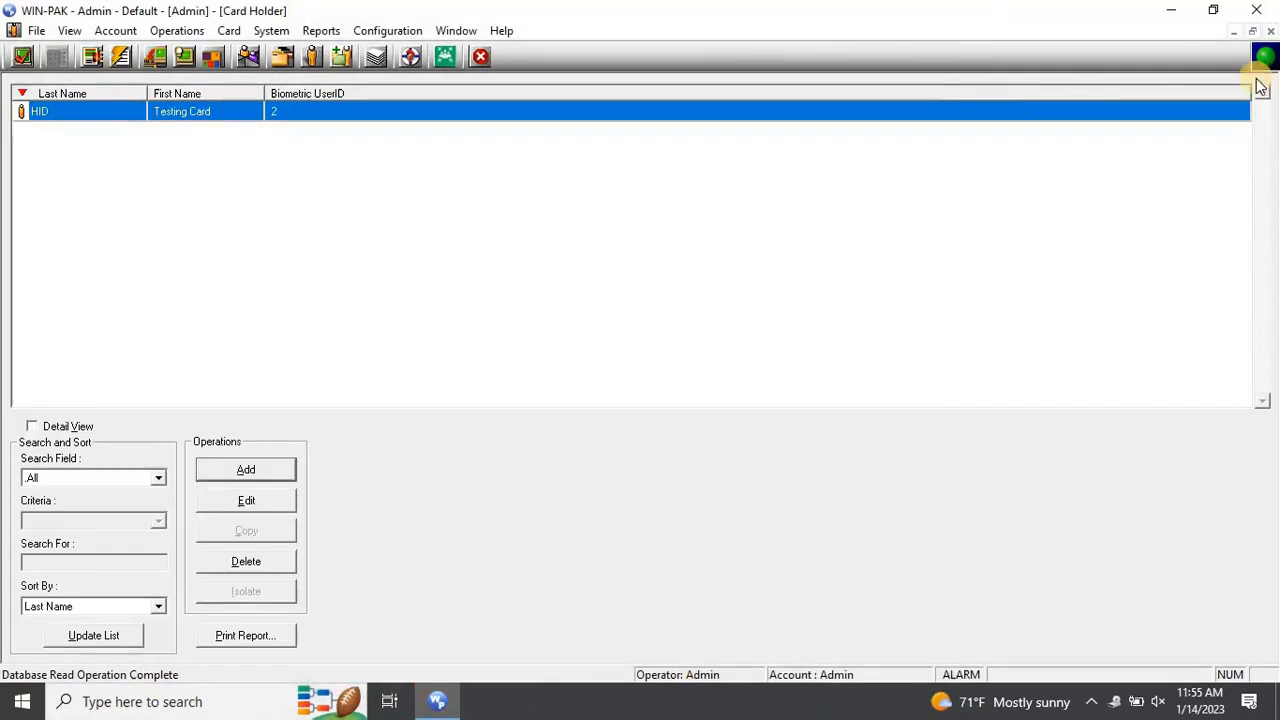
click(1252, 31)
click(732, 216)
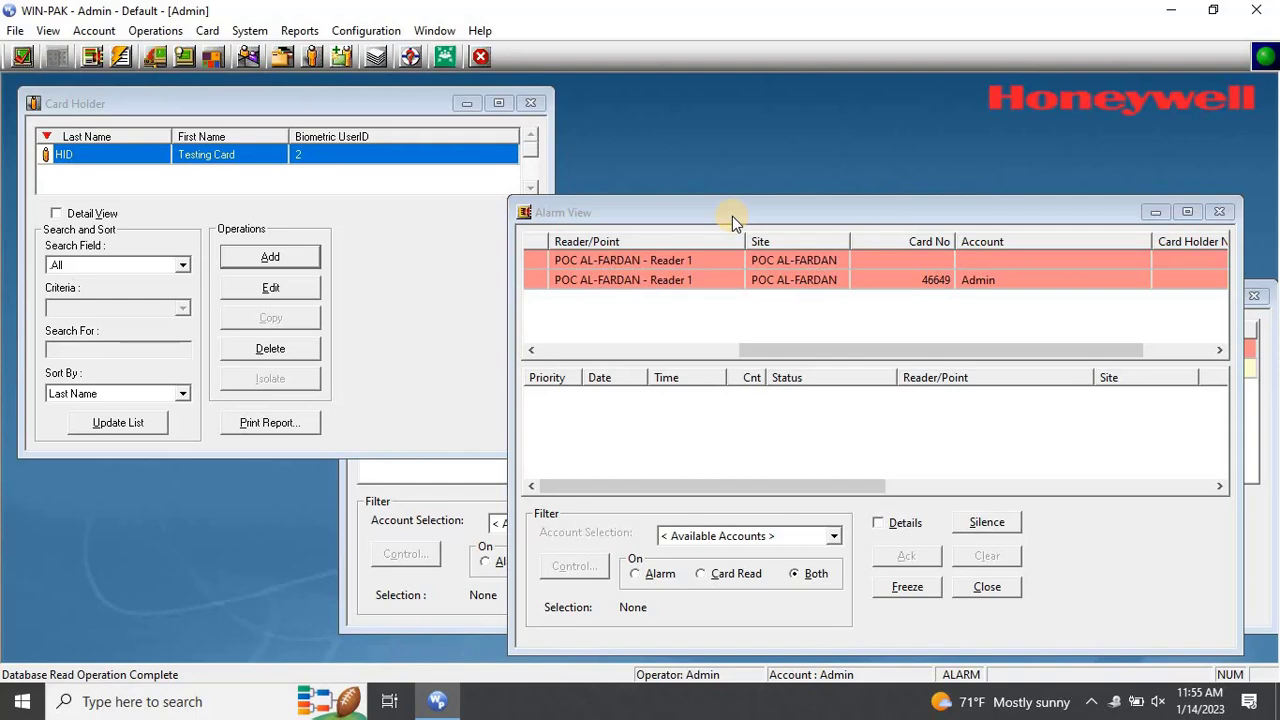
click(400, 477)
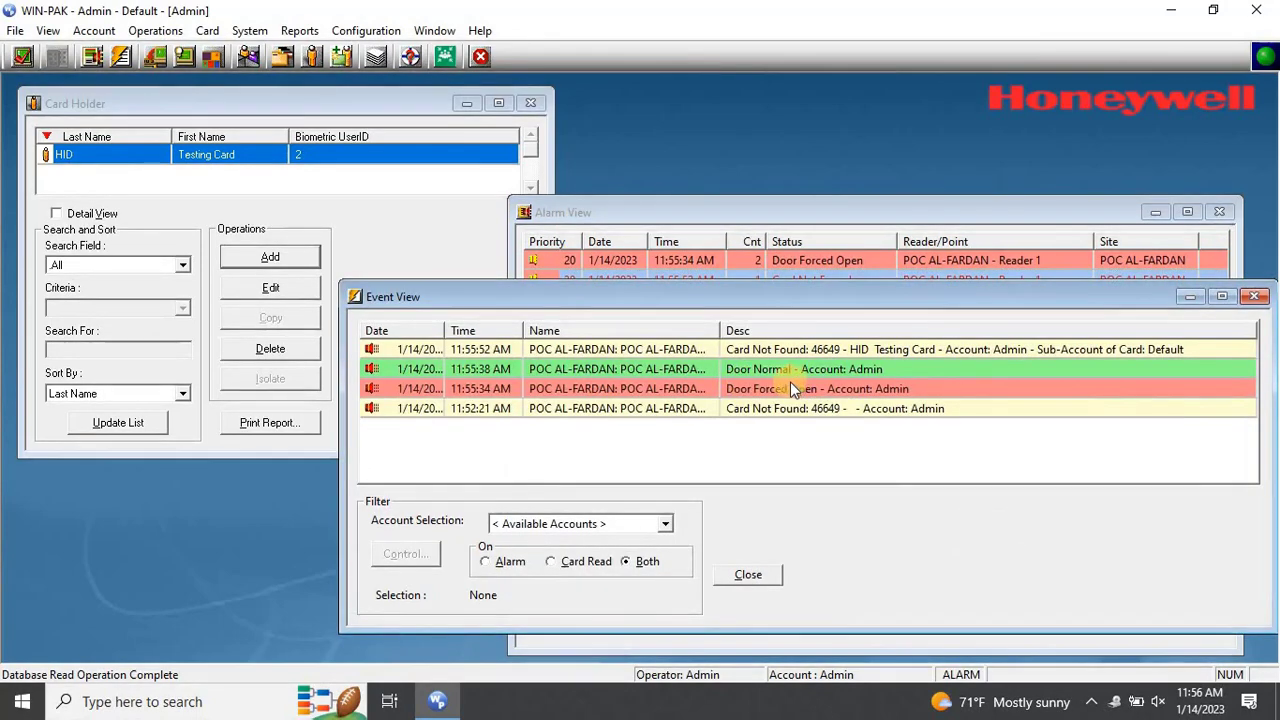
click(800, 349)
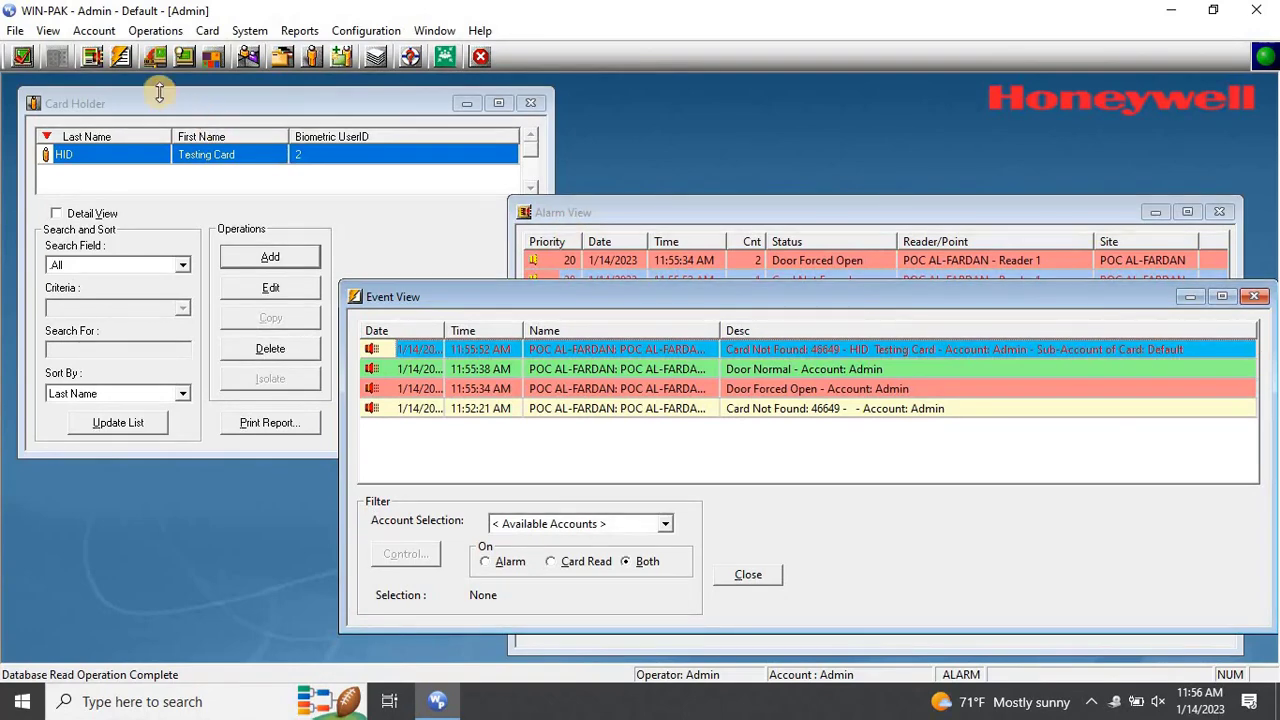
Expand the Control Map tree through POC AL-FARDAN, IC BOARD, READER BOARDS and ENTRANCE
click(156, 60)
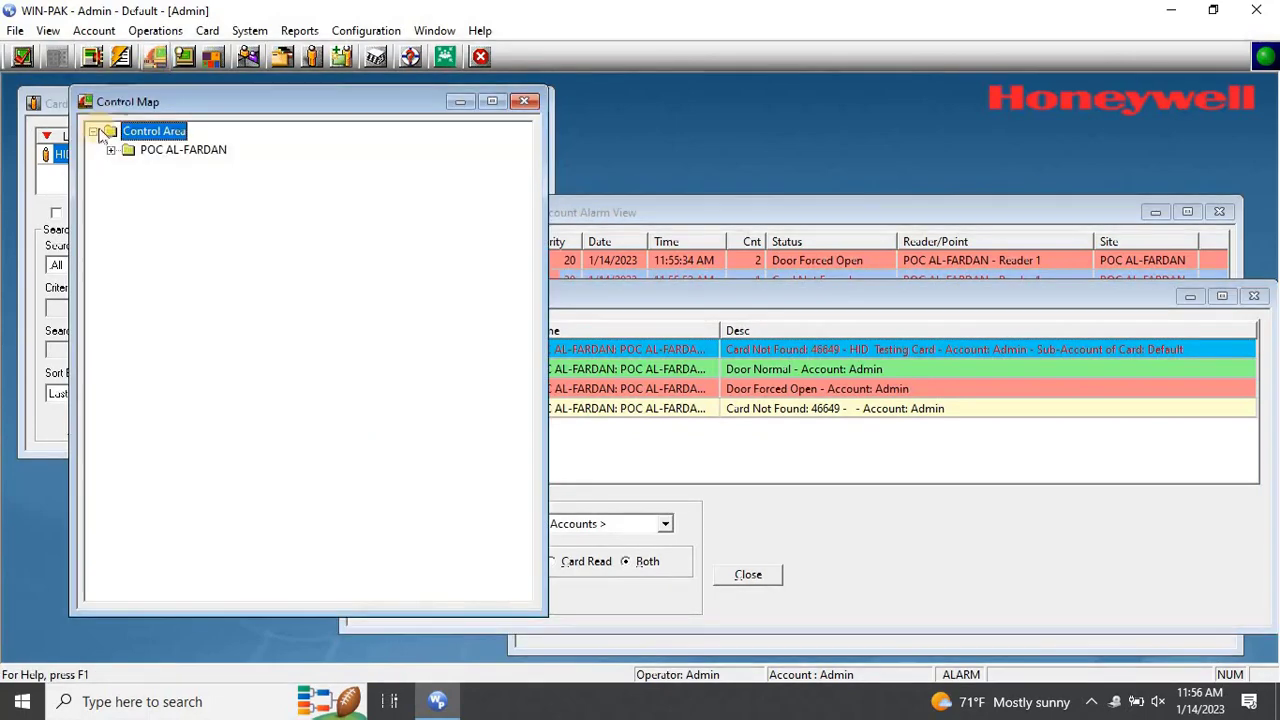
click(111, 150)
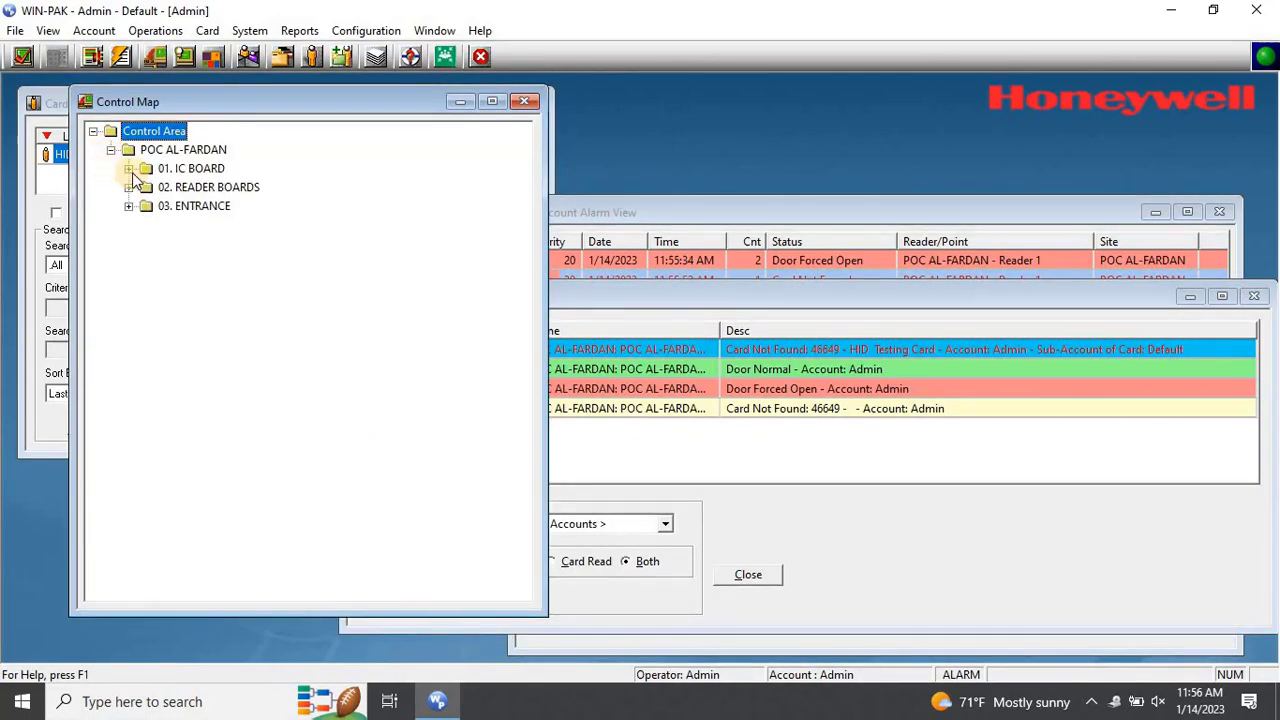
click(129, 168)
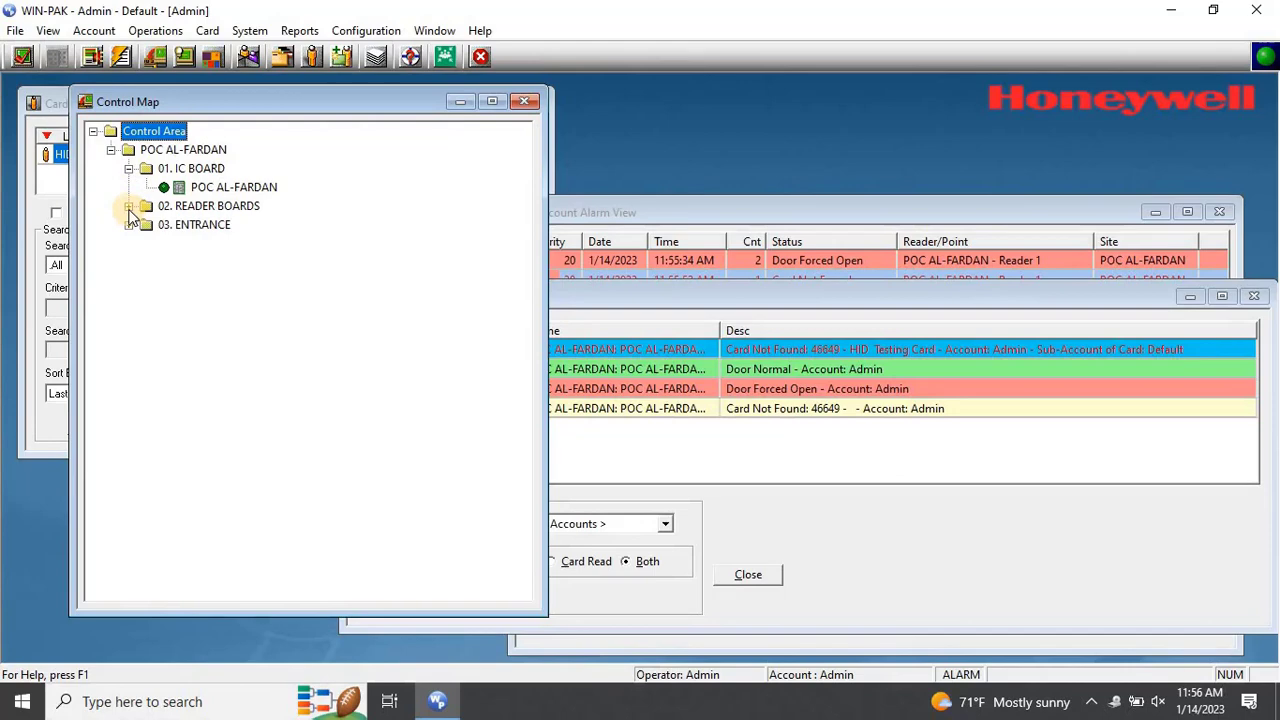
click(128, 205)
click(129, 243)
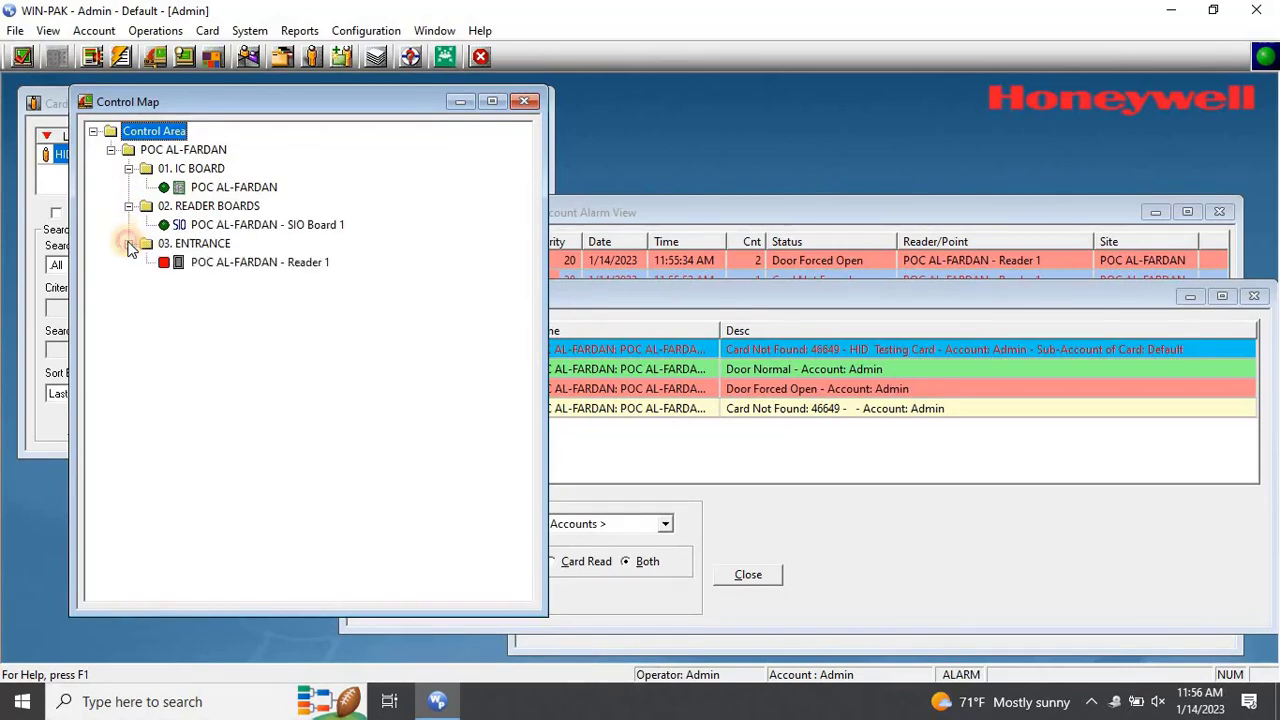
Initialize the POC AL-FARDAN panel with all initialization options selected
click(225, 188)
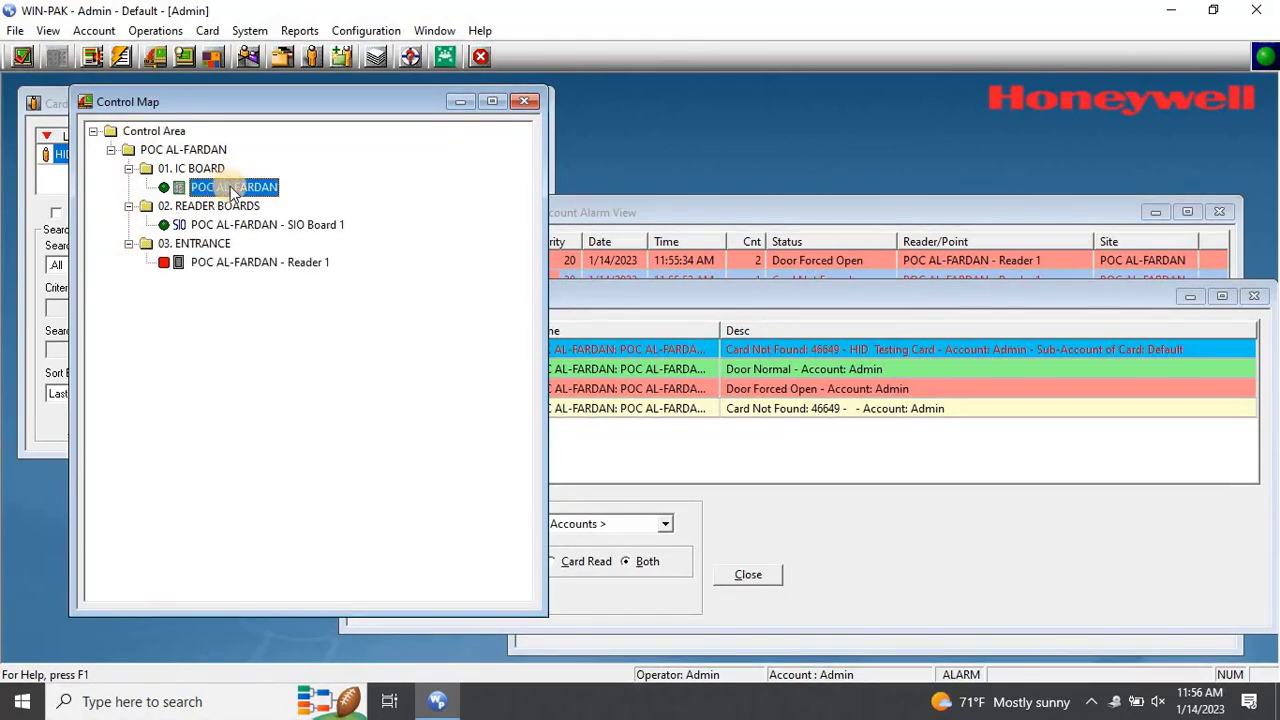
right_click(230, 188)
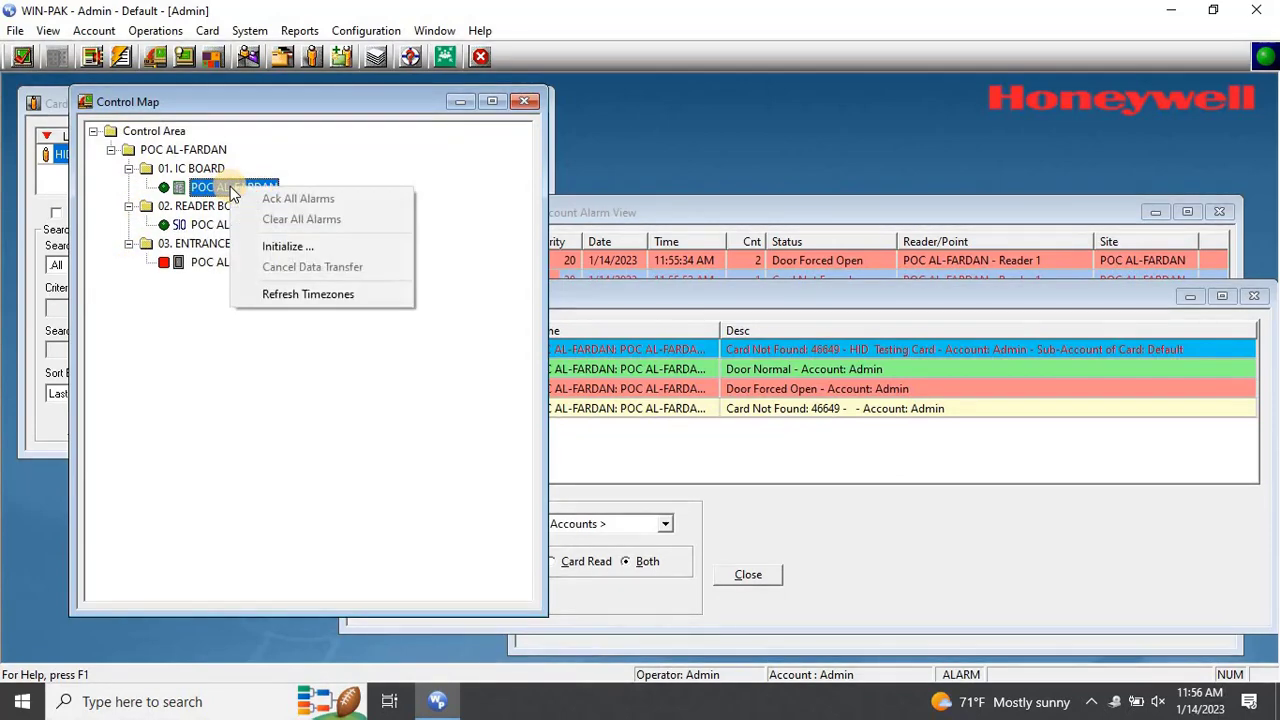
click(352, 255)
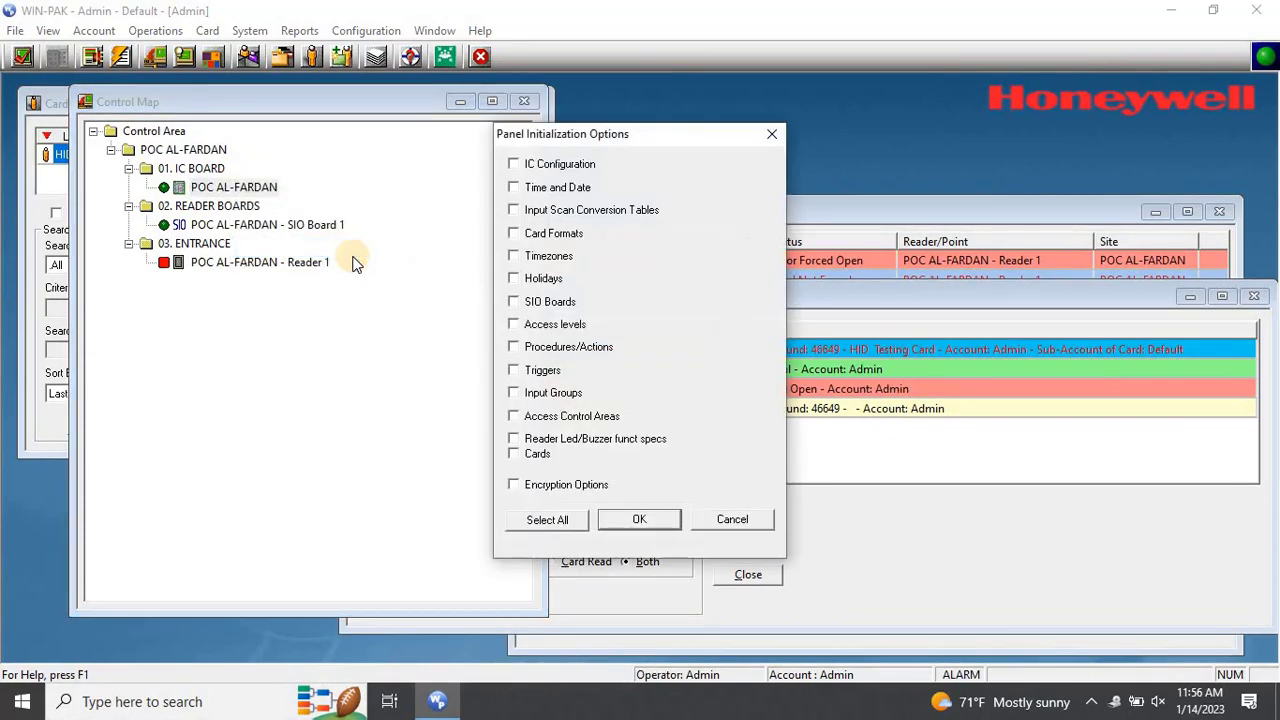
click(563, 520)
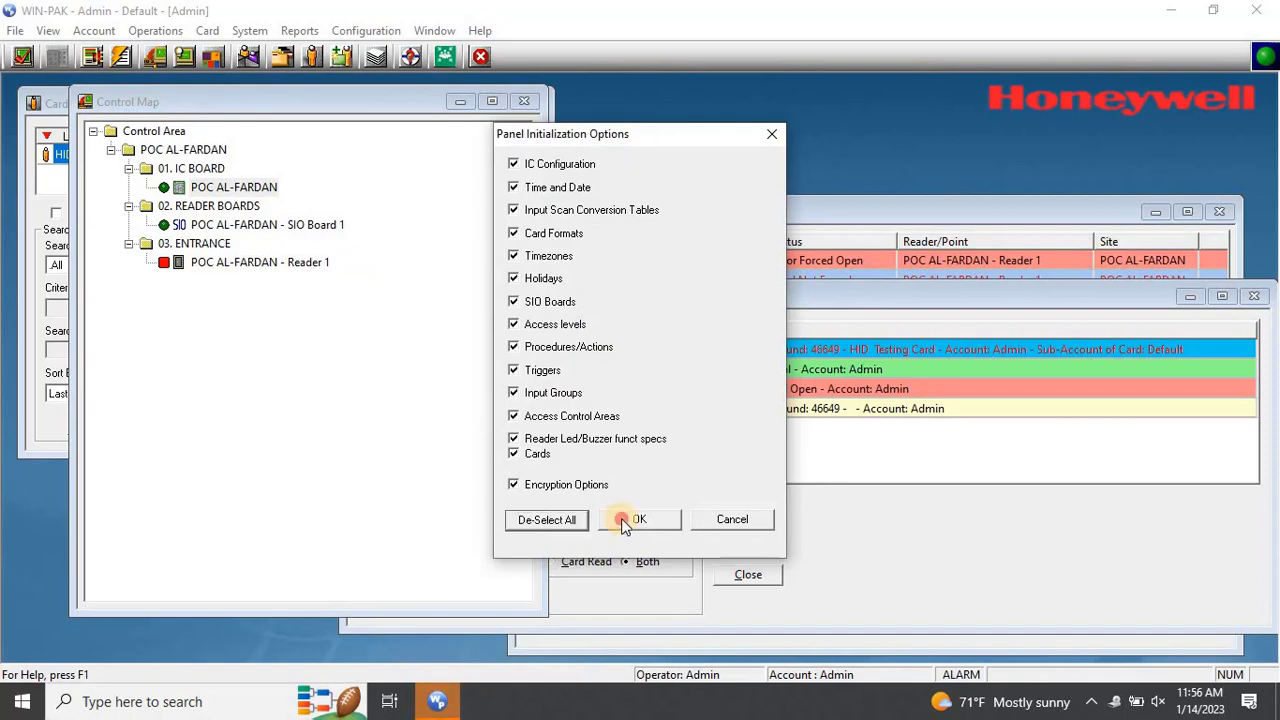
click(624, 521)
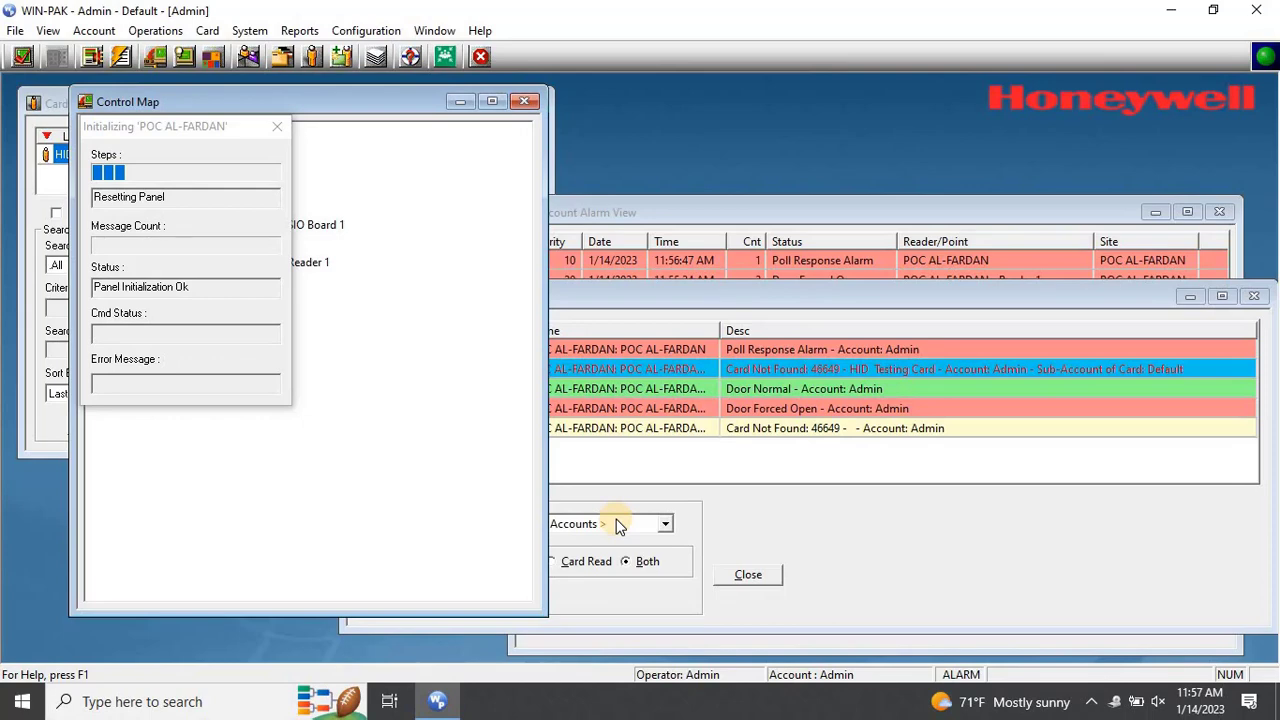
right_click(300, 262)
click(336, 273)
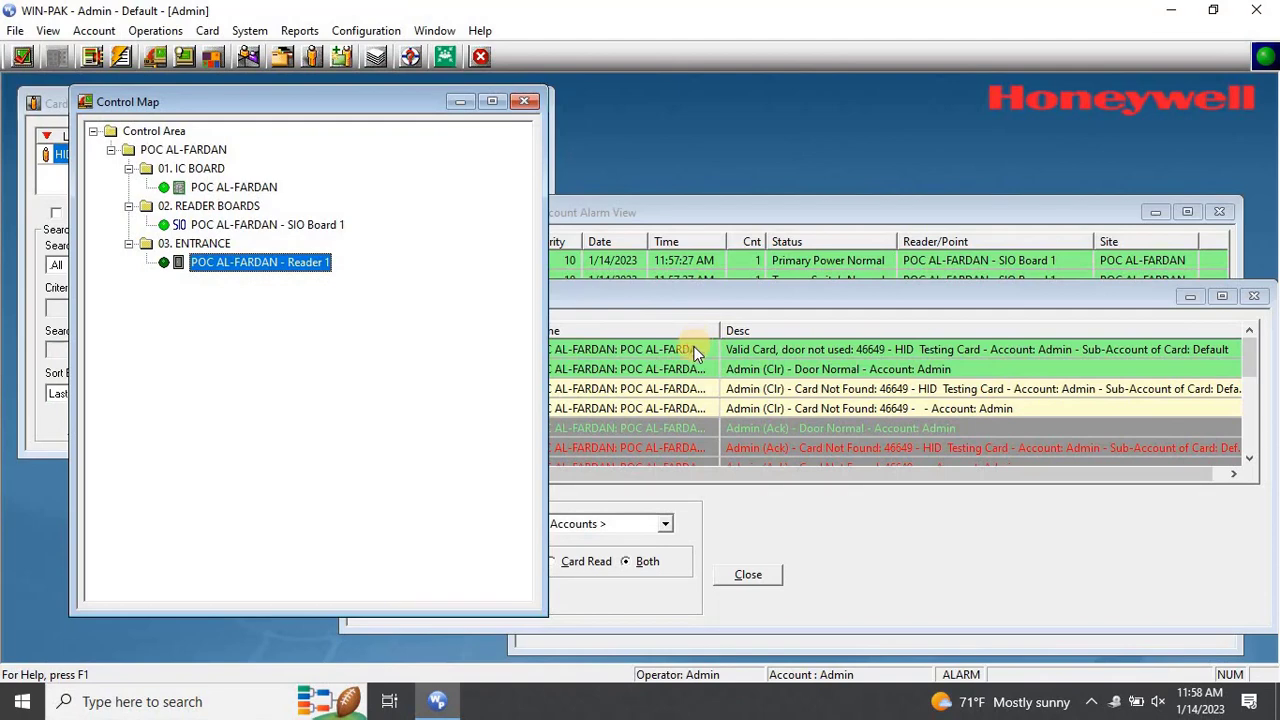
click(697, 350)
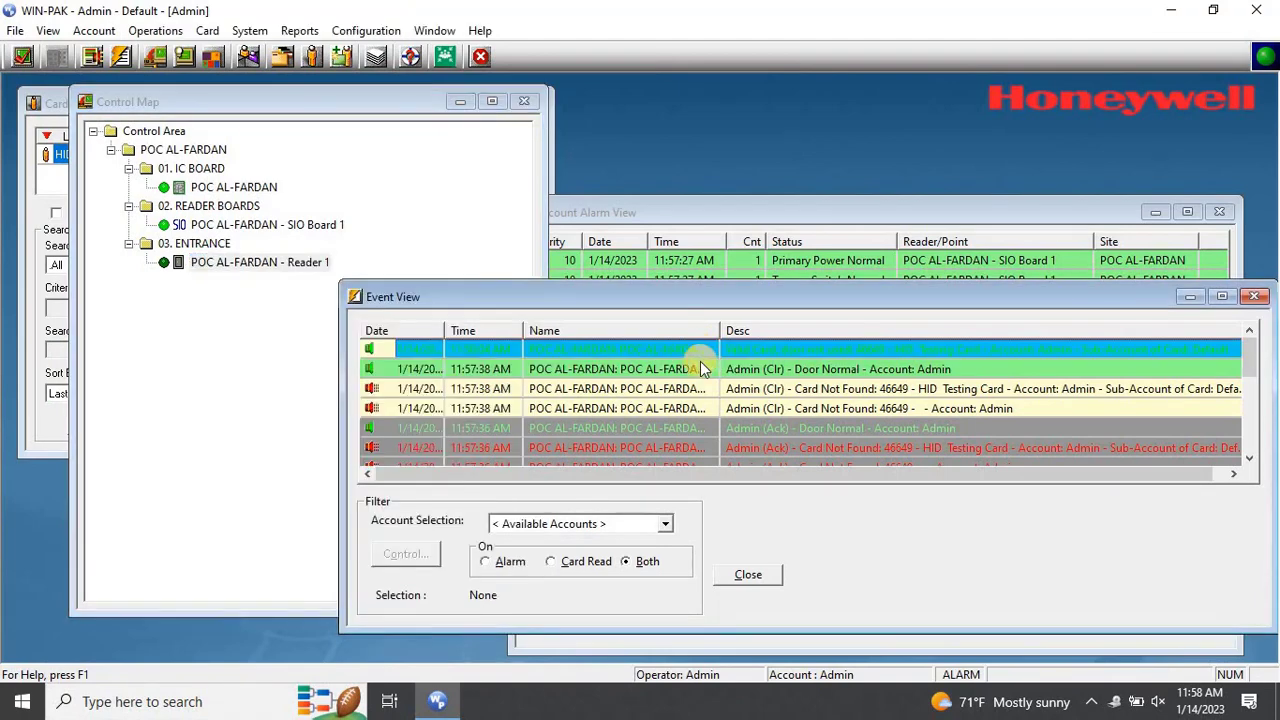